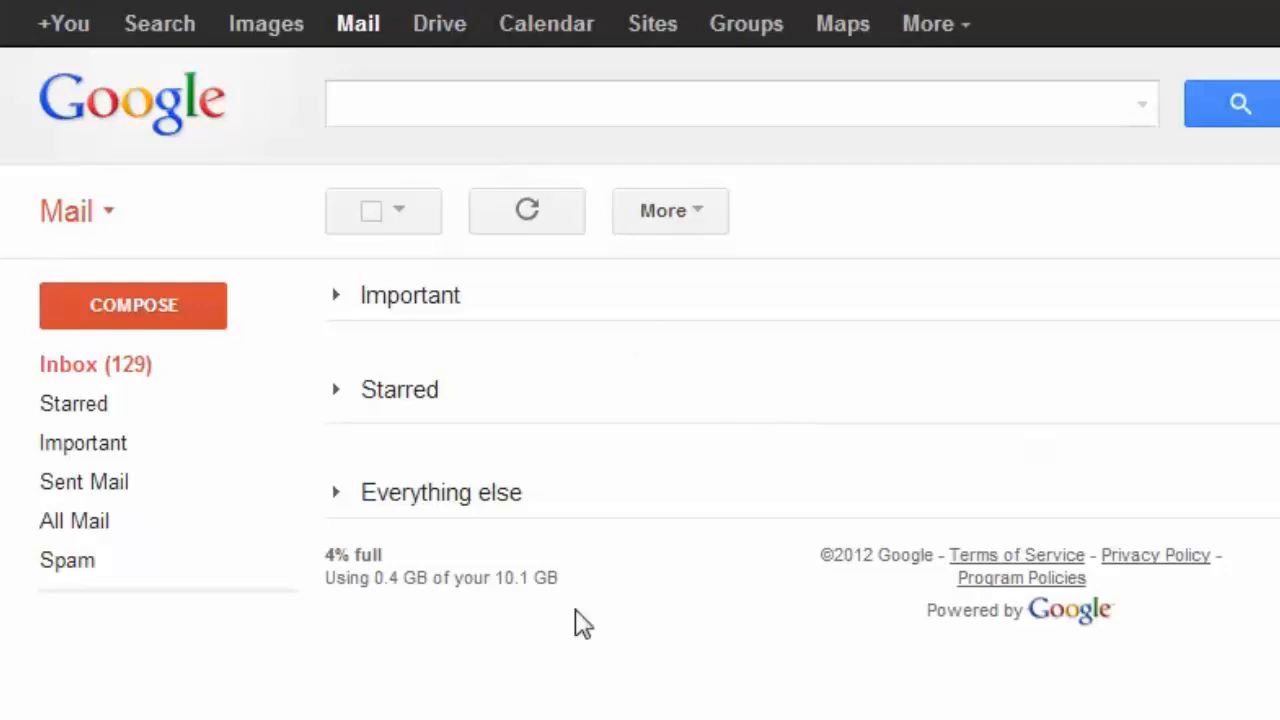
Start a new message and switch to the new compose experience.
click(160, 310)
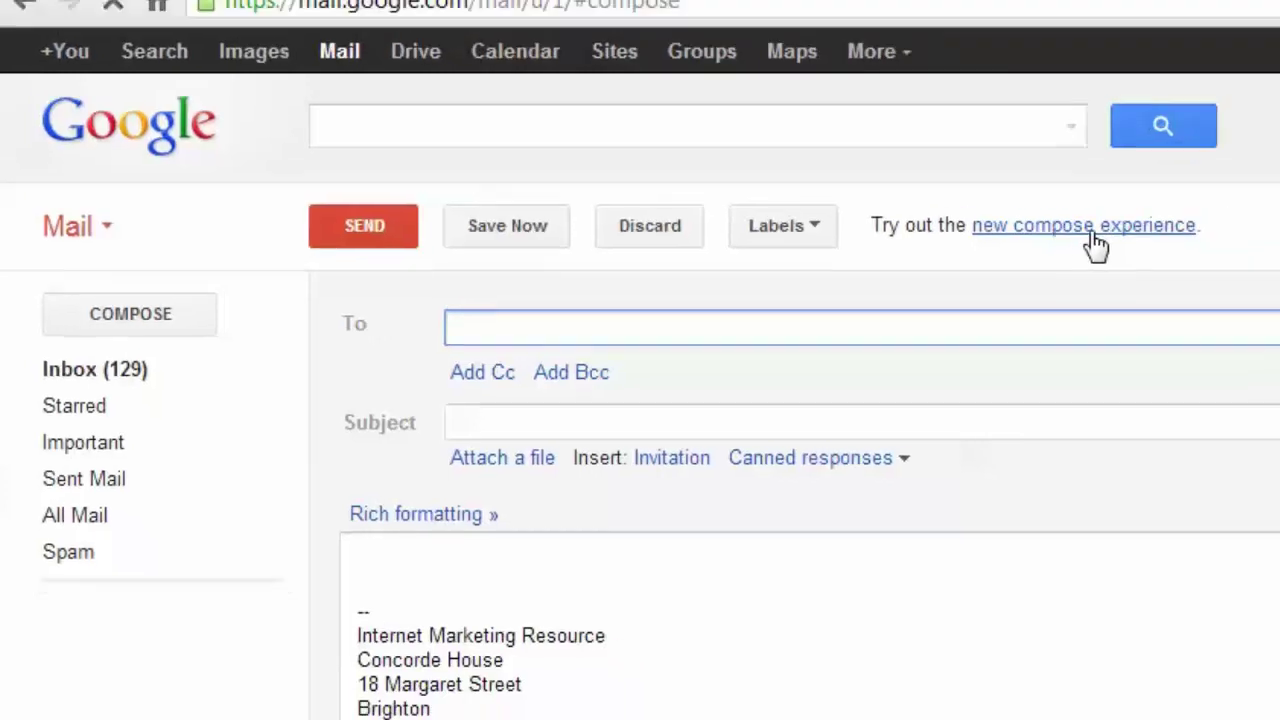
click(1096, 235)
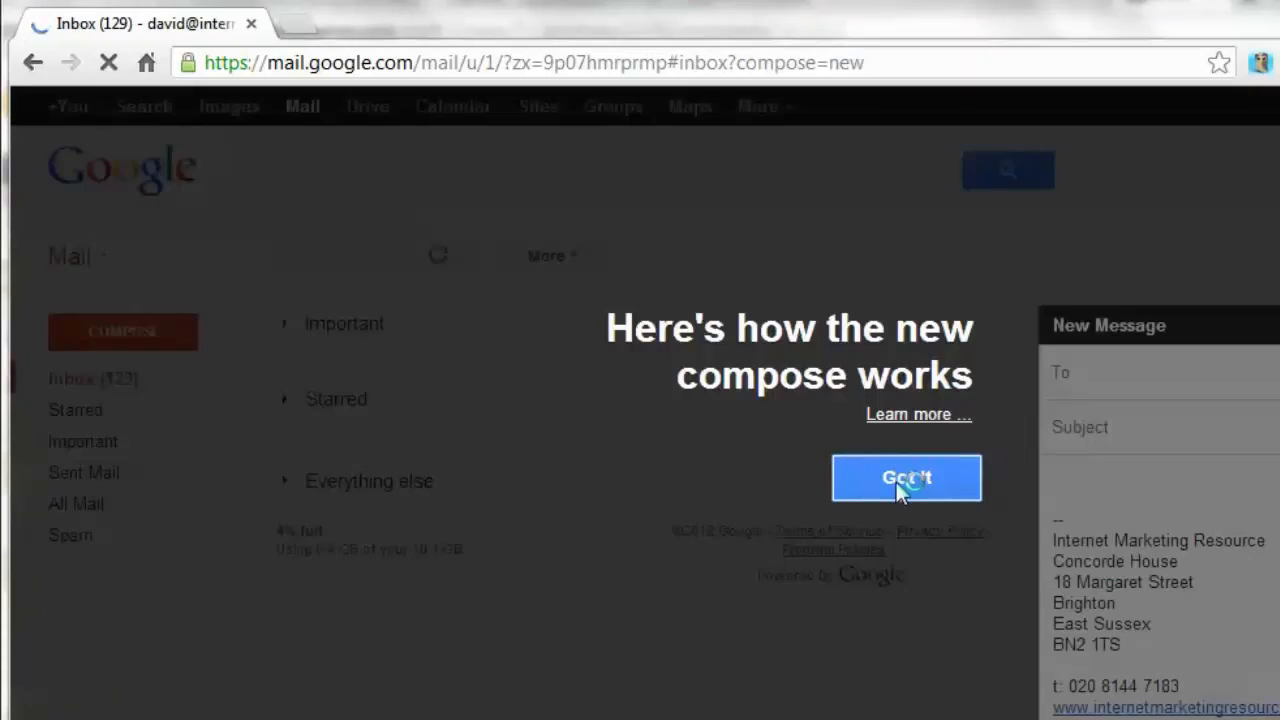
click(922, 474)
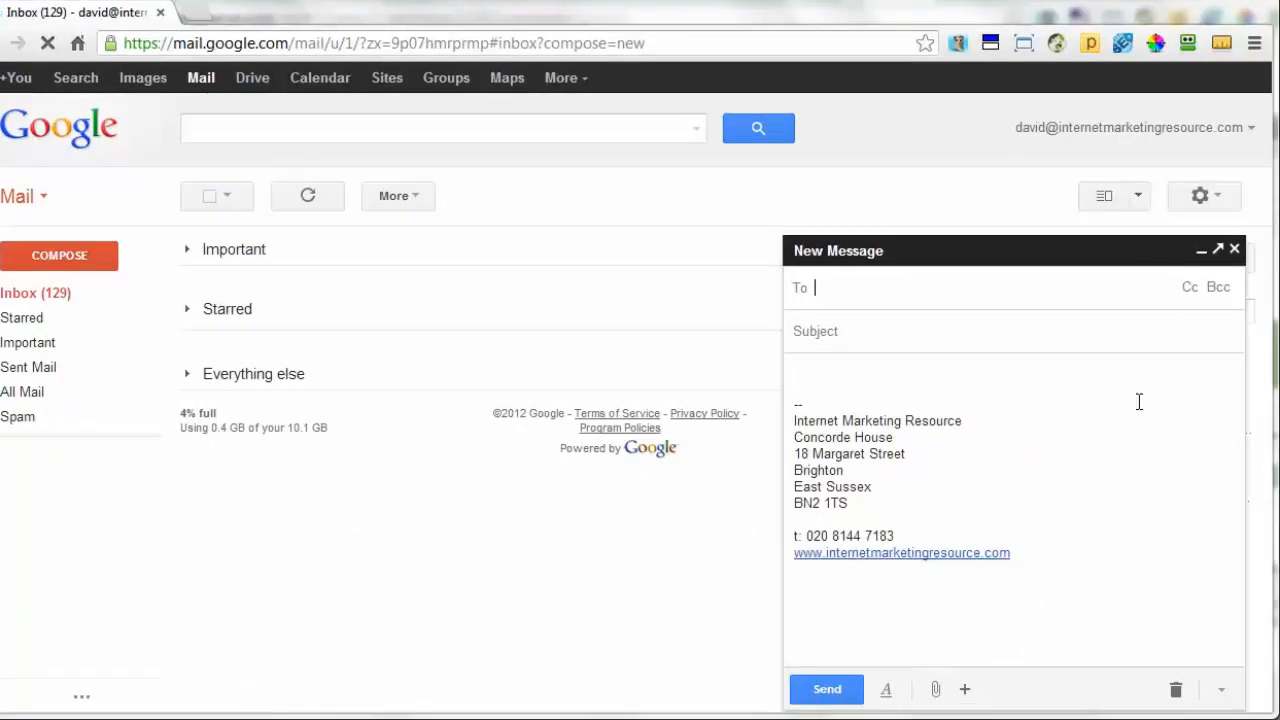
click(1234, 250)
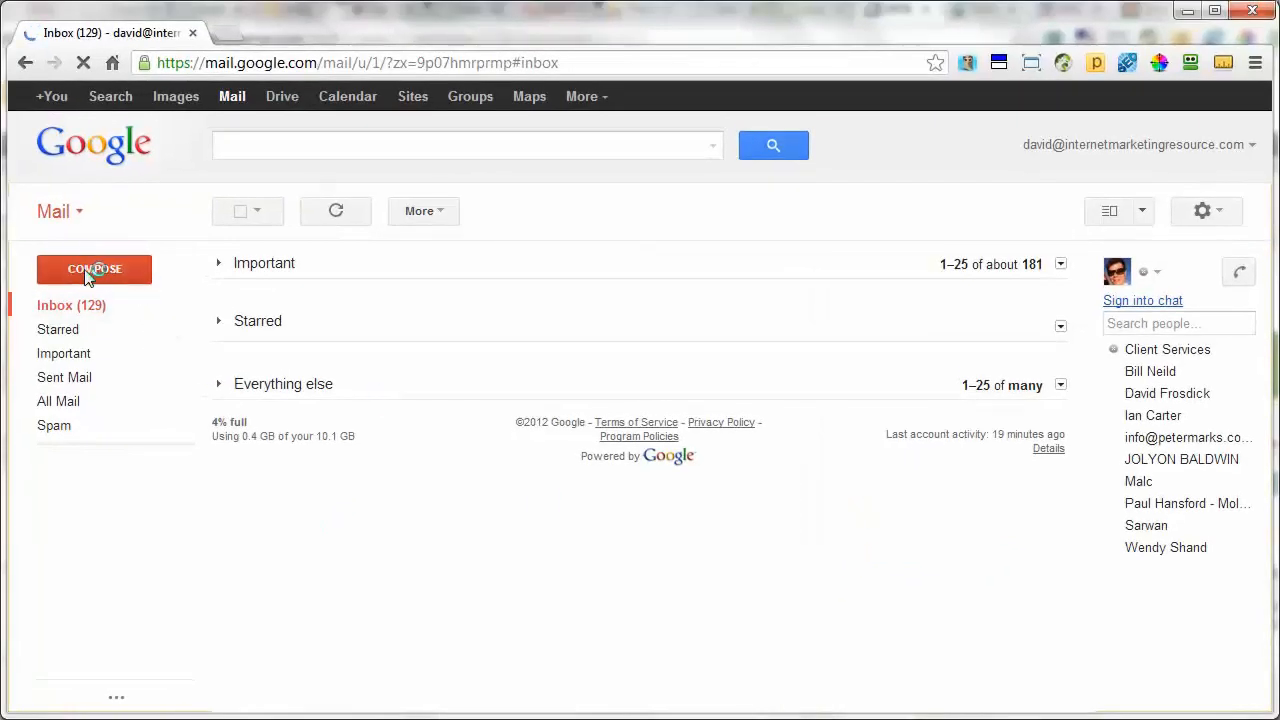
click(98, 270)
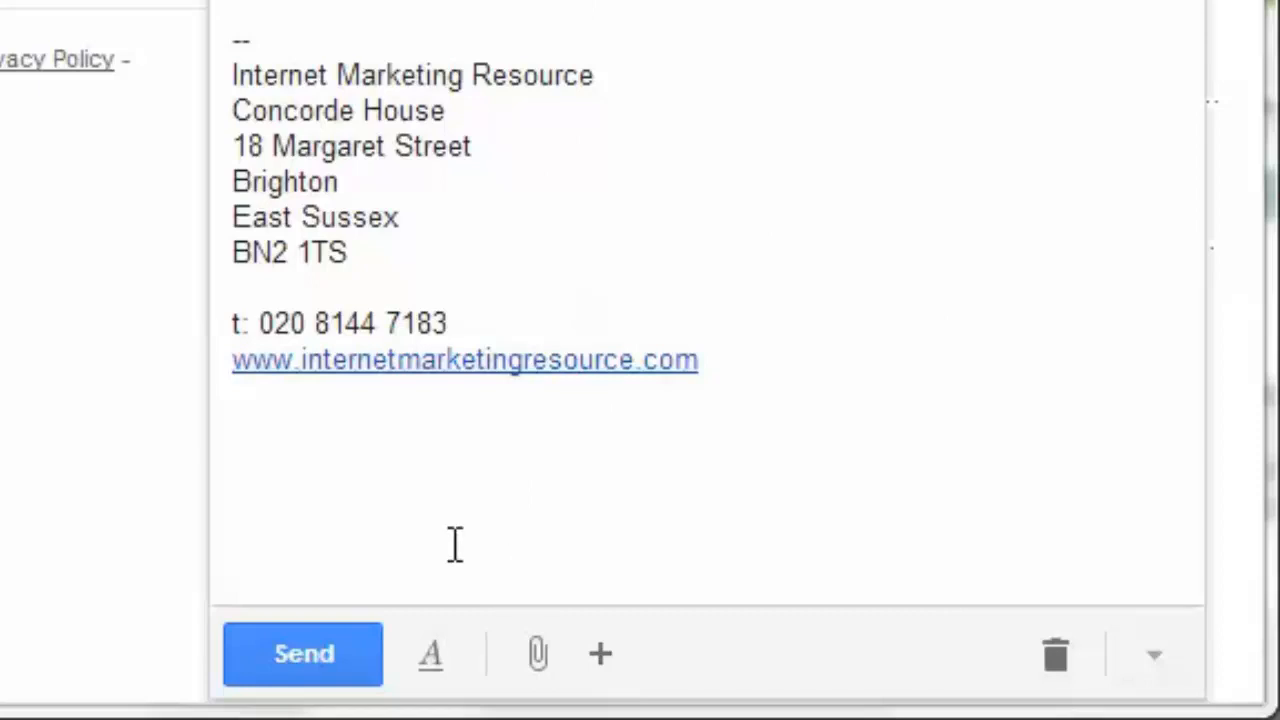
mouse_move(538, 655)
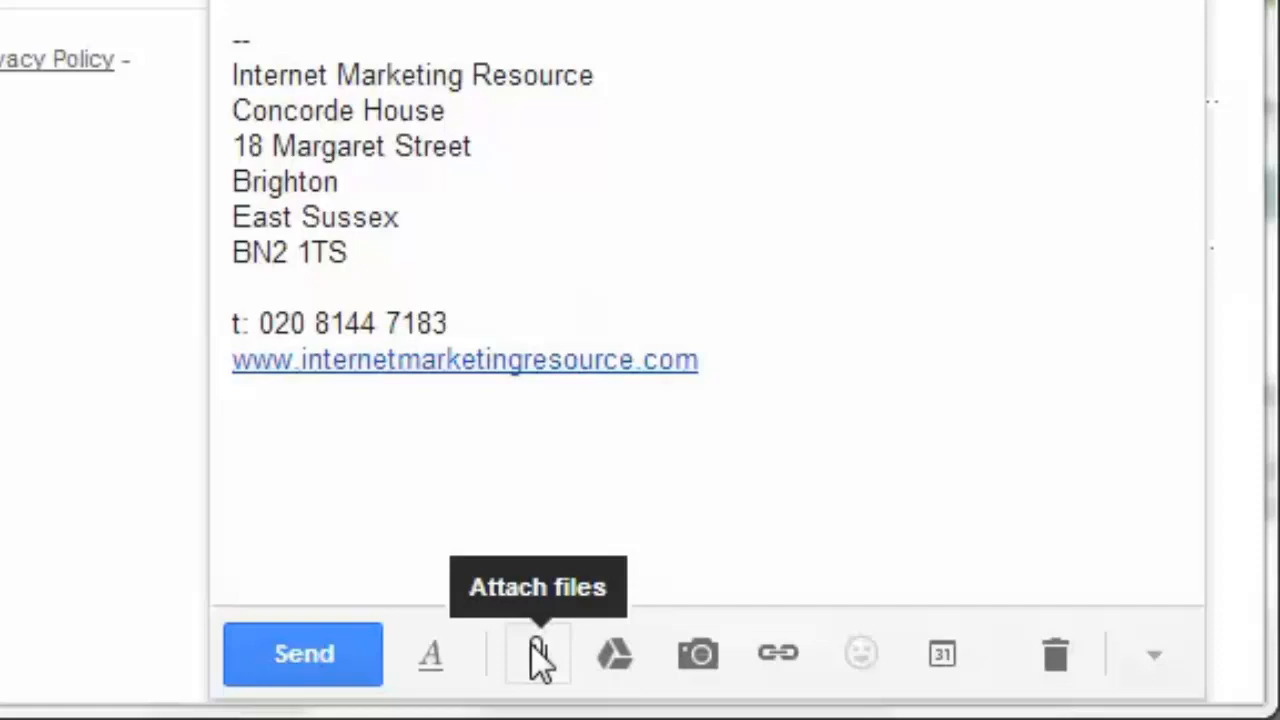
Bring up the Insert files using Google Drive window from the compose toolbar.
click(540, 655)
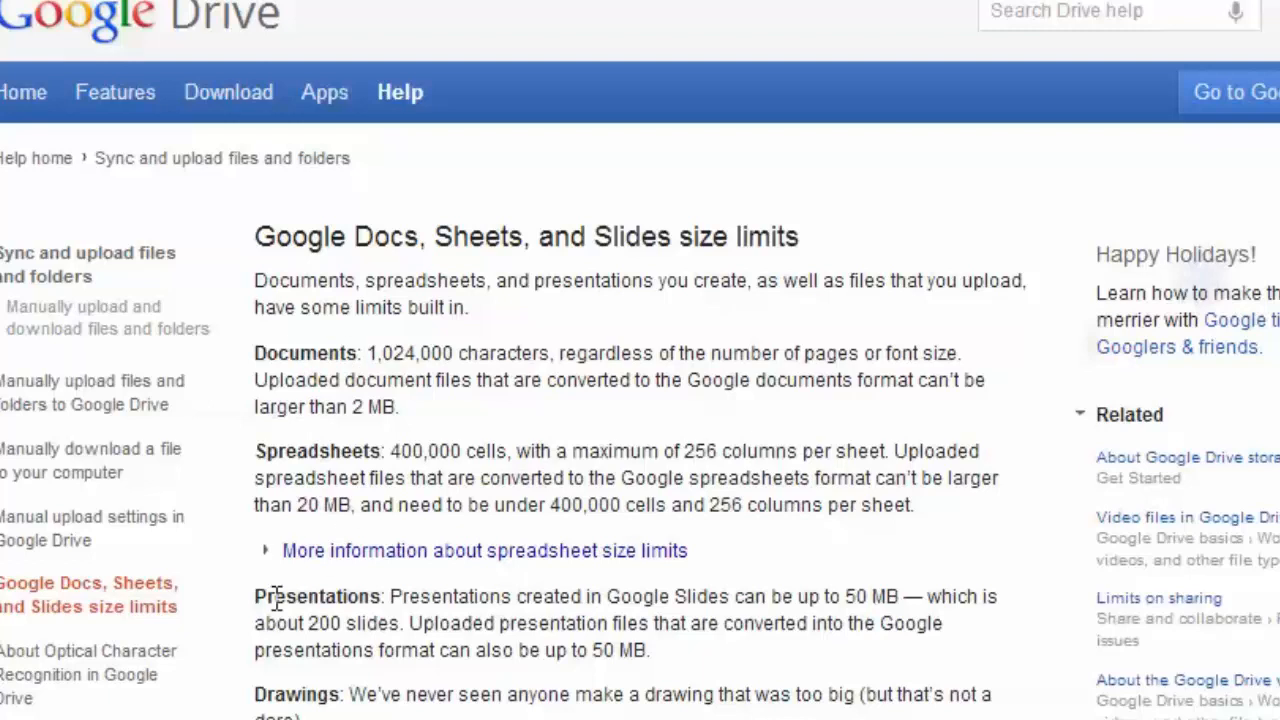
scroll(325, 705, down, 2)
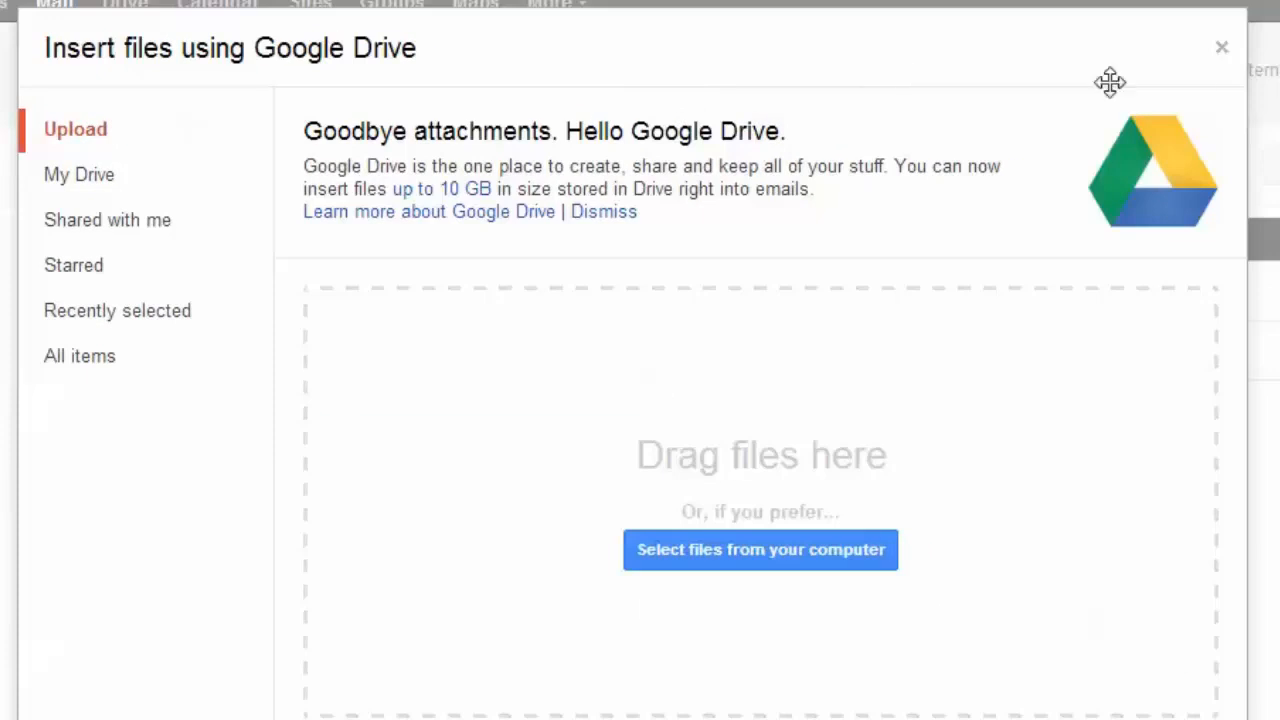
click(1222, 47)
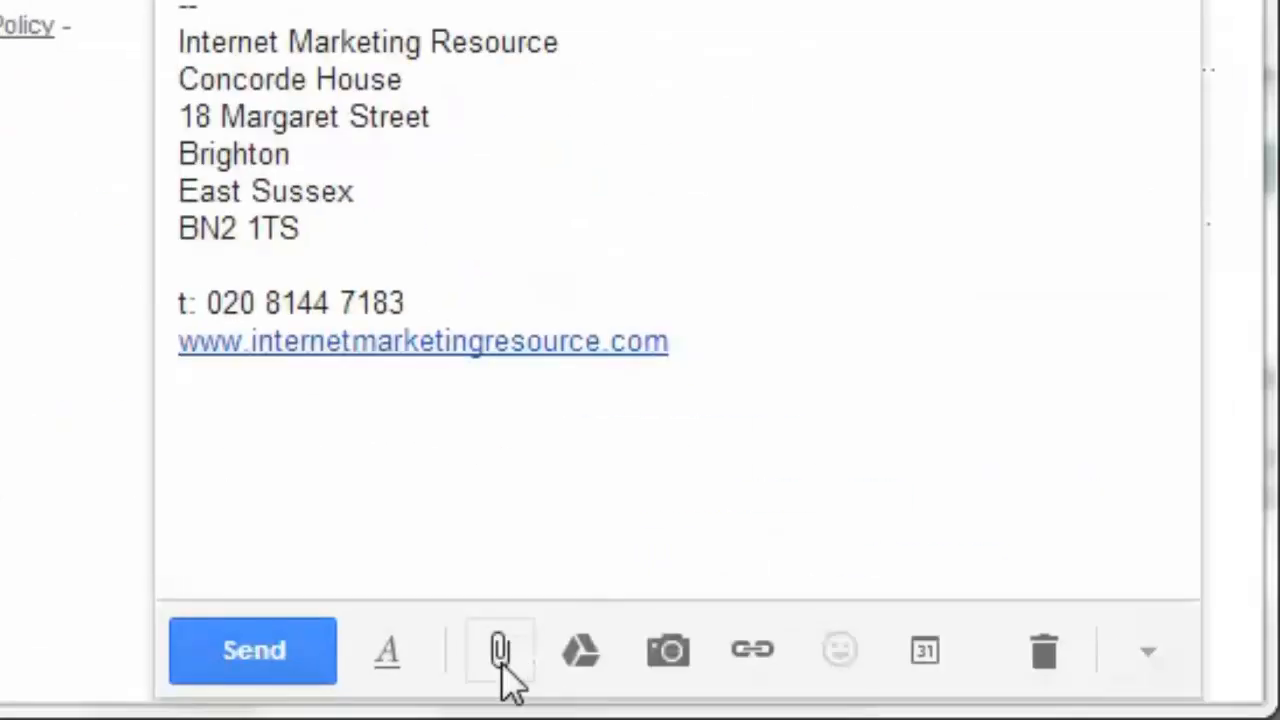